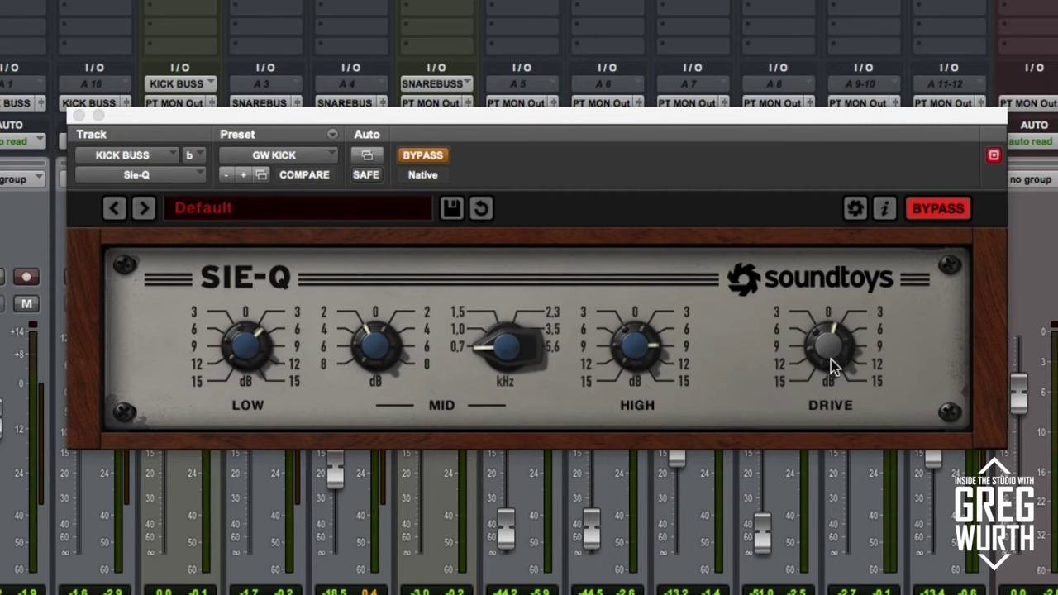
- Solo the KICK BUSS track during playback and compare its Sie-Q bypassed and active, leaving the plug-in active
{"action": "left_click", "coordinate": [78, 114]}
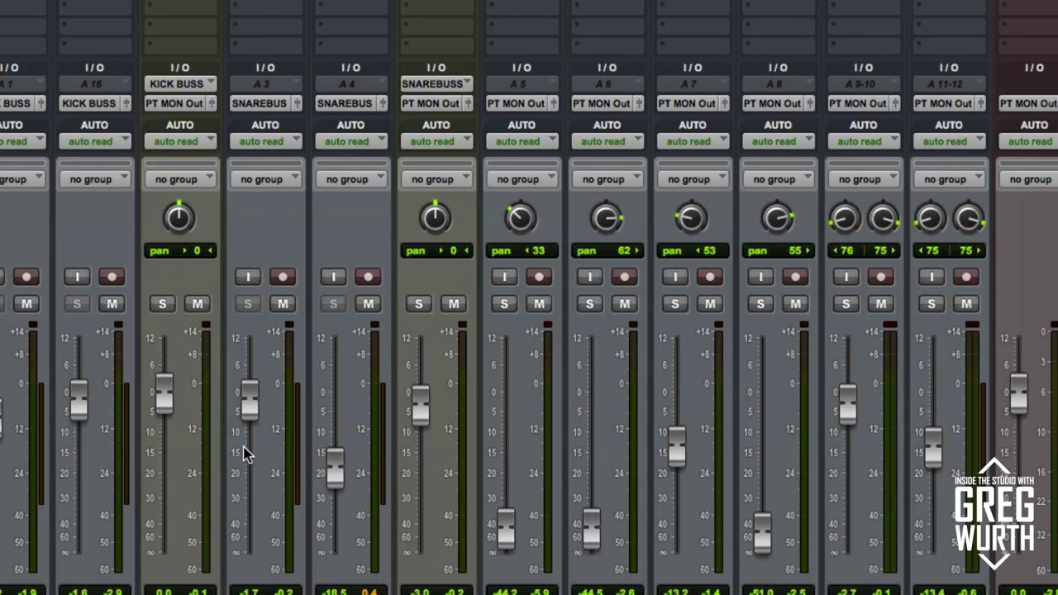
{"action": "key", "text": "space"}
{"action": "left_click", "coordinate": [164, 303]}
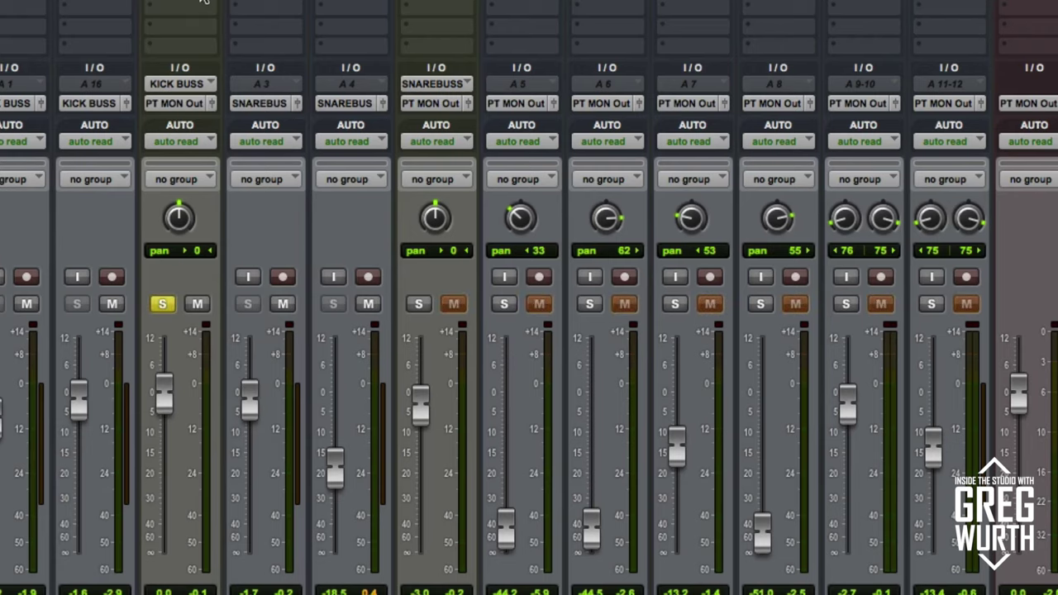
{"action": "left_click", "coordinate": [201, 1]}
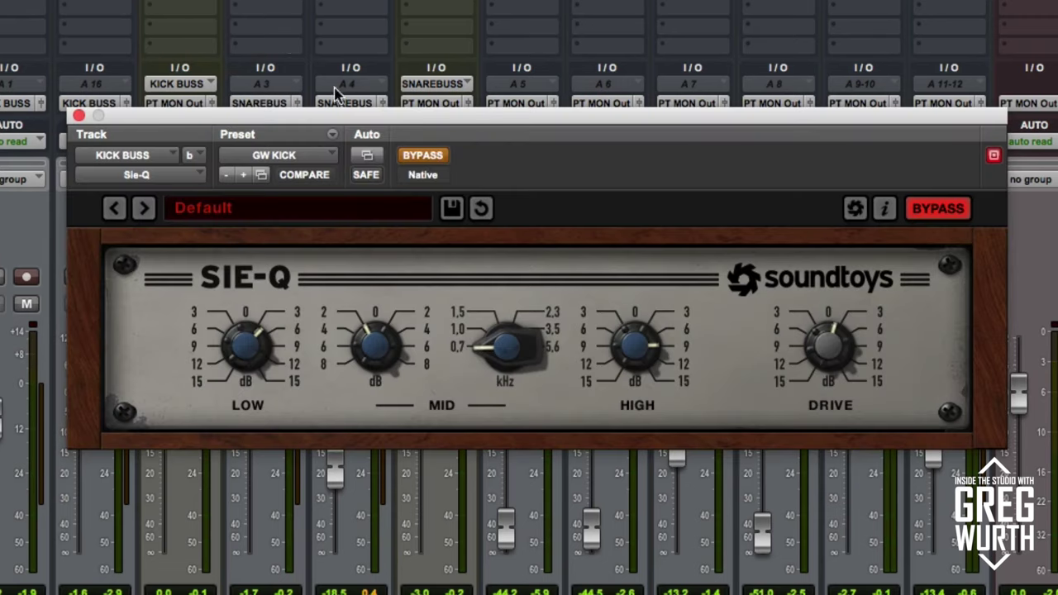
{"action": "left_click", "coordinate": [438, 160]}
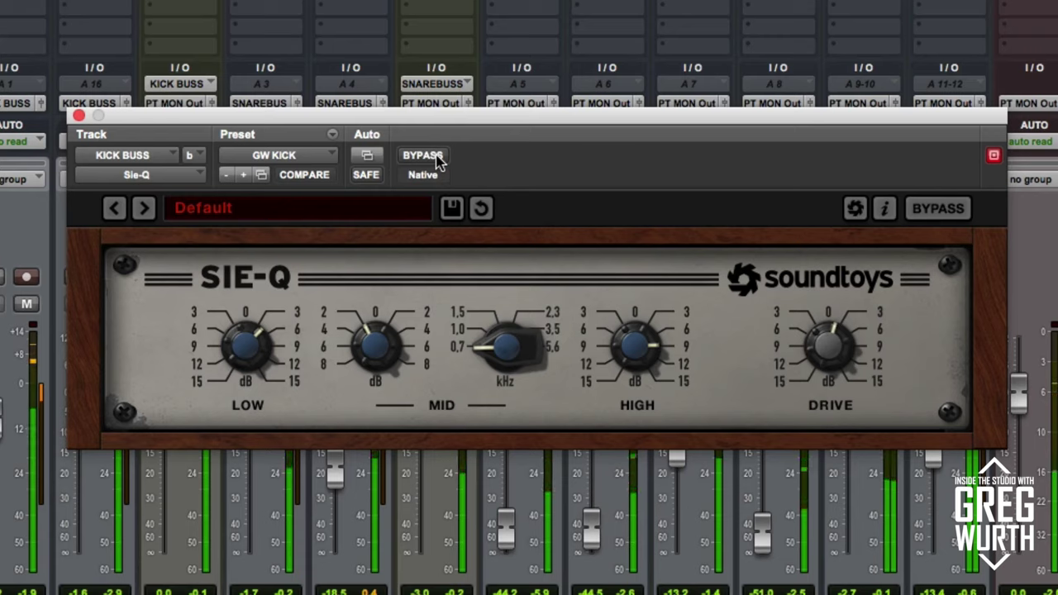
{"action": "left_click", "coordinate": [438, 160]}
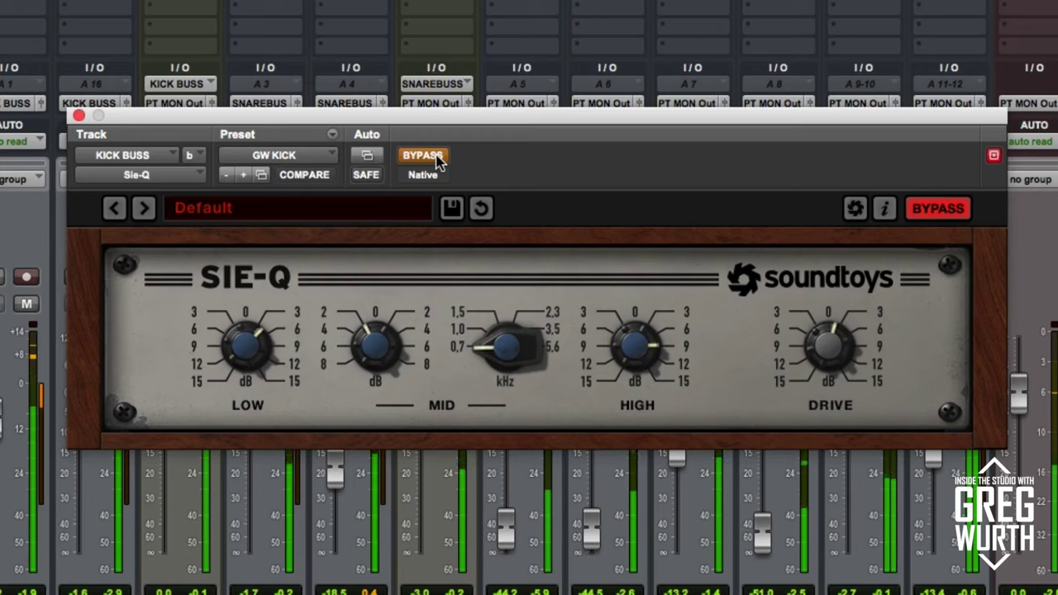
{"action": "left_click", "coordinate": [438, 160]}
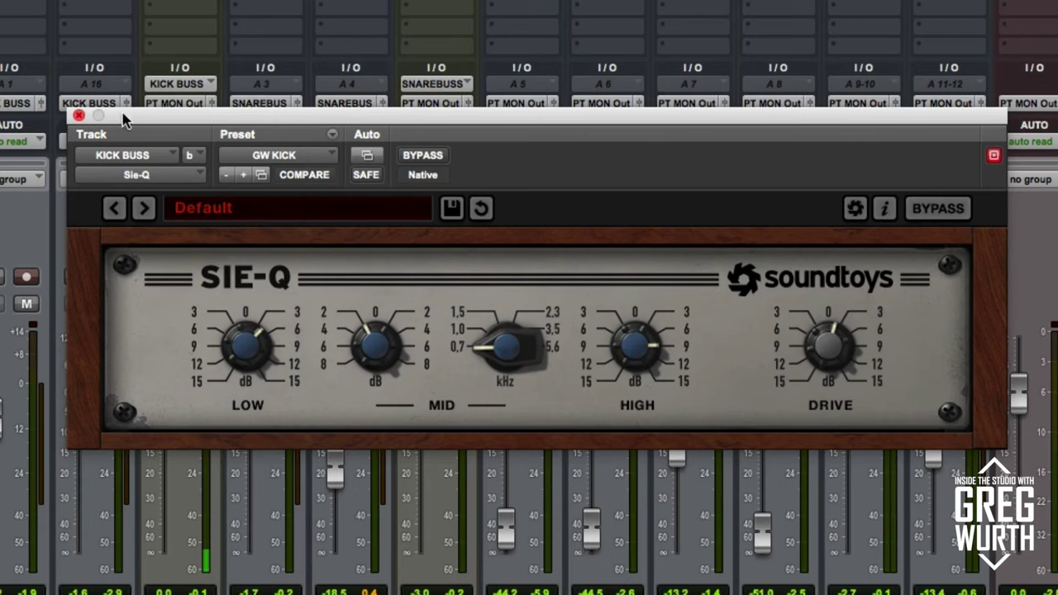
- Compare the full drum mix with the KICK BUSS Sie-Q bypassed and active, and close the plug-in with the effect on
{"action": "left_click_drag", "start_coordinate": [124, 119], "coordinate": [127, 120]}
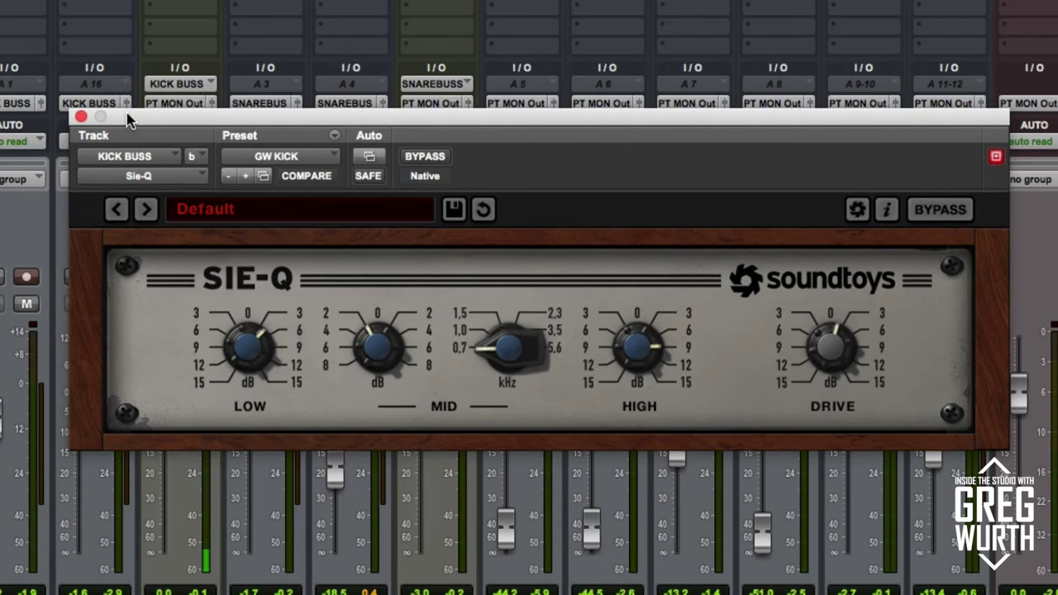
{"action": "left_click", "coordinate": [407, 157]}
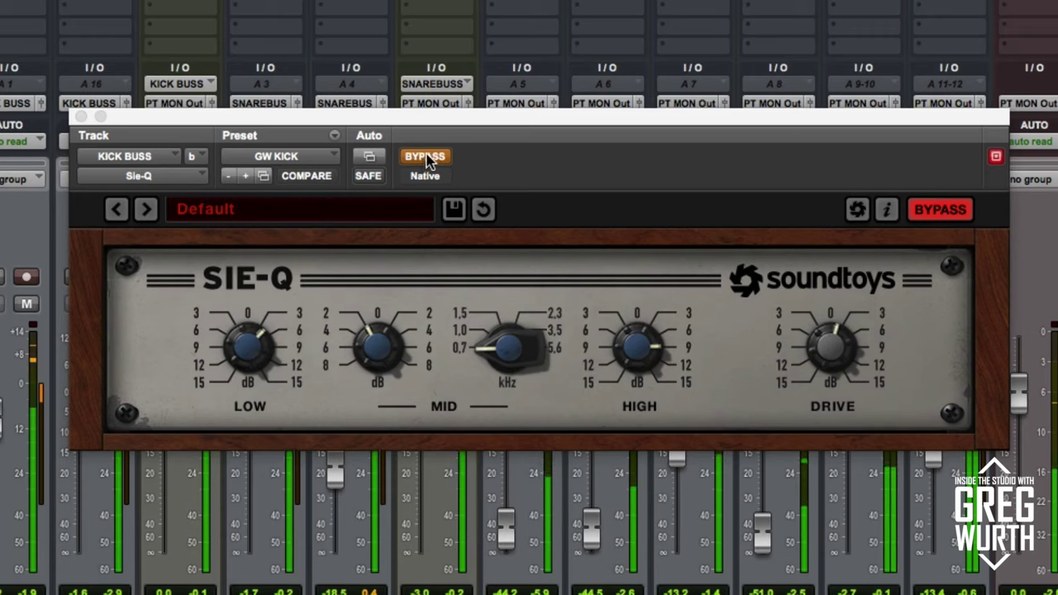
{"action": "left_click", "coordinate": [428, 158]}
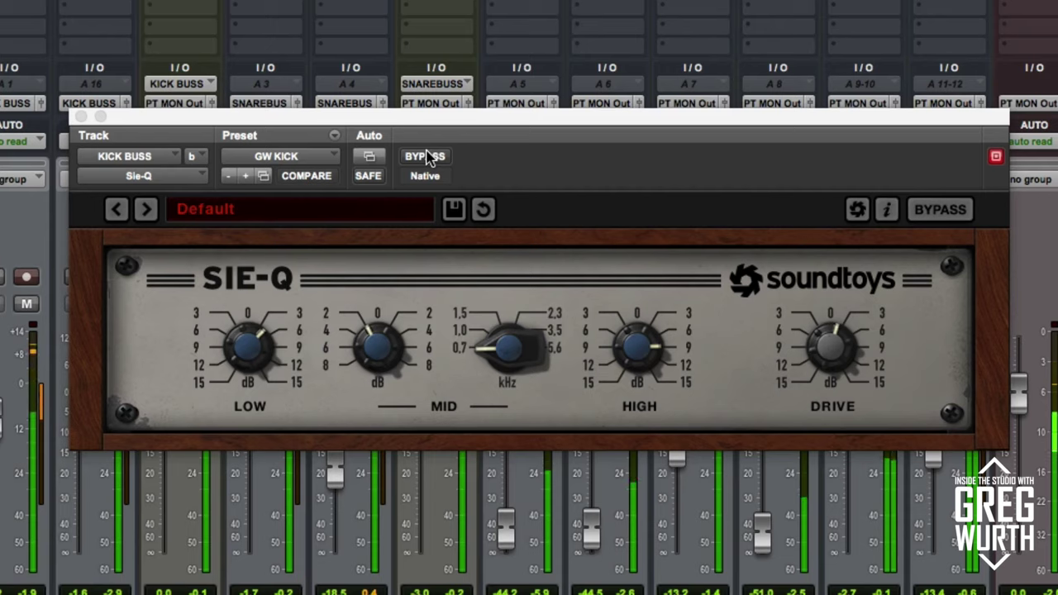
{"action": "left_click", "coordinate": [428, 159]}
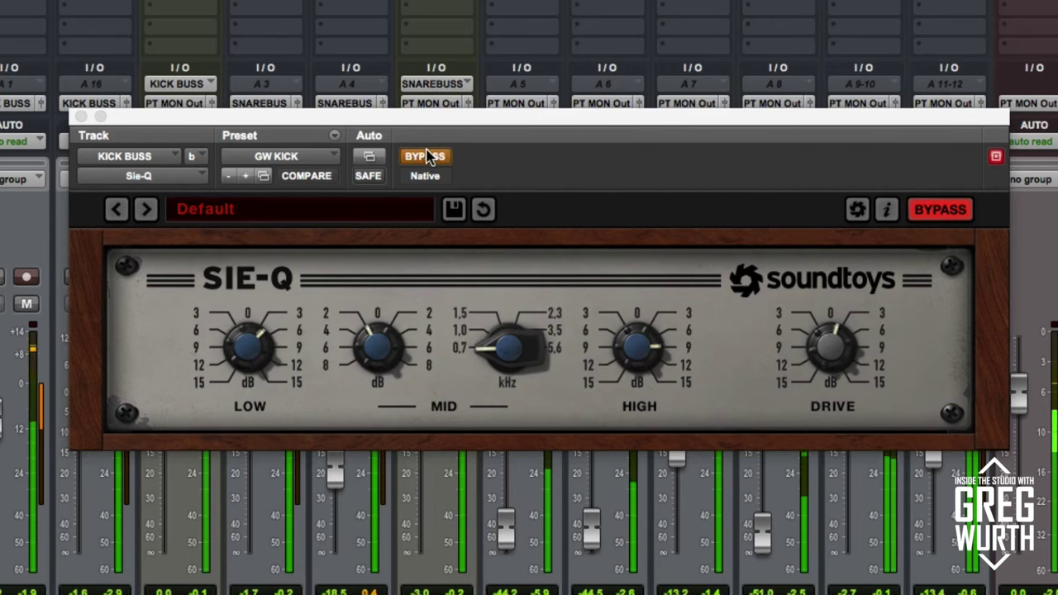
{"action": "left_click", "coordinate": [429, 157]}
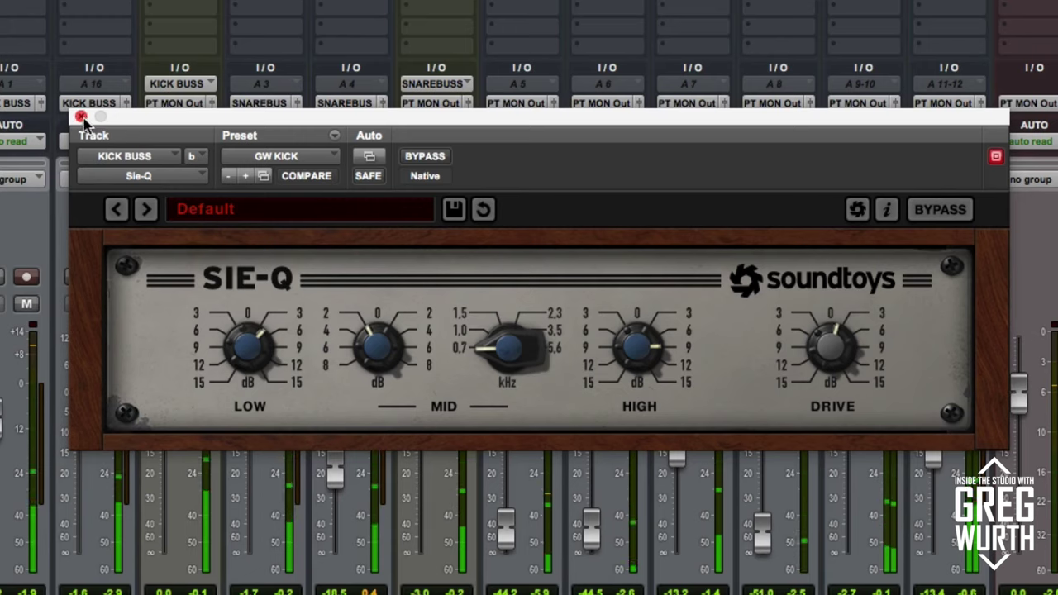
{"action": "left_click", "coordinate": [80, 117]}
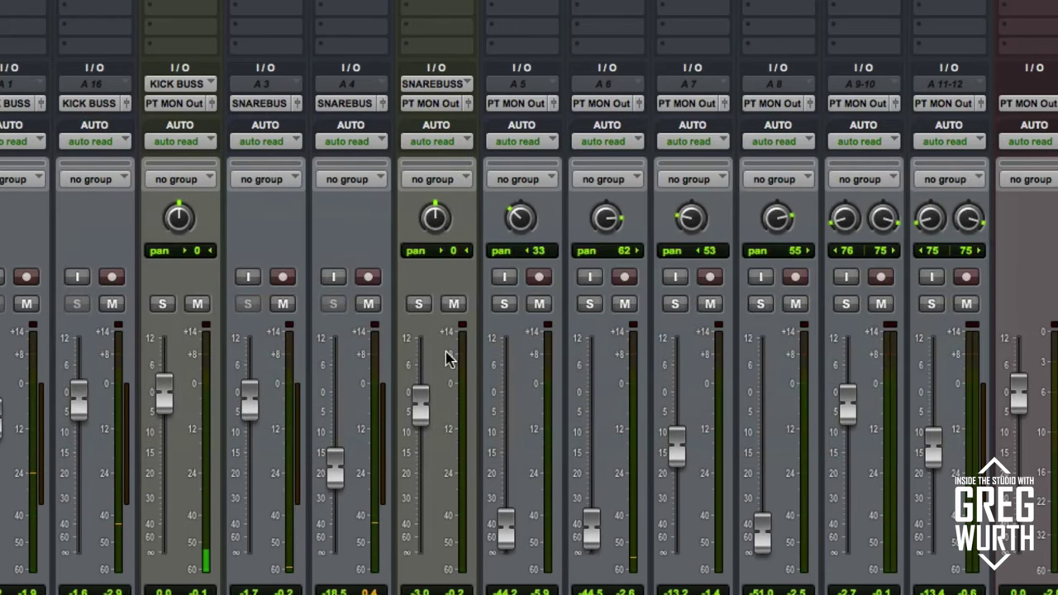
- Solo the SNARE BUSS track and compare its Sie-Q bypassed and active, leaving the effect on
{"action": "left_click", "coordinate": [418, 303]}
{"action": "left_click", "coordinate": [455, 41]}
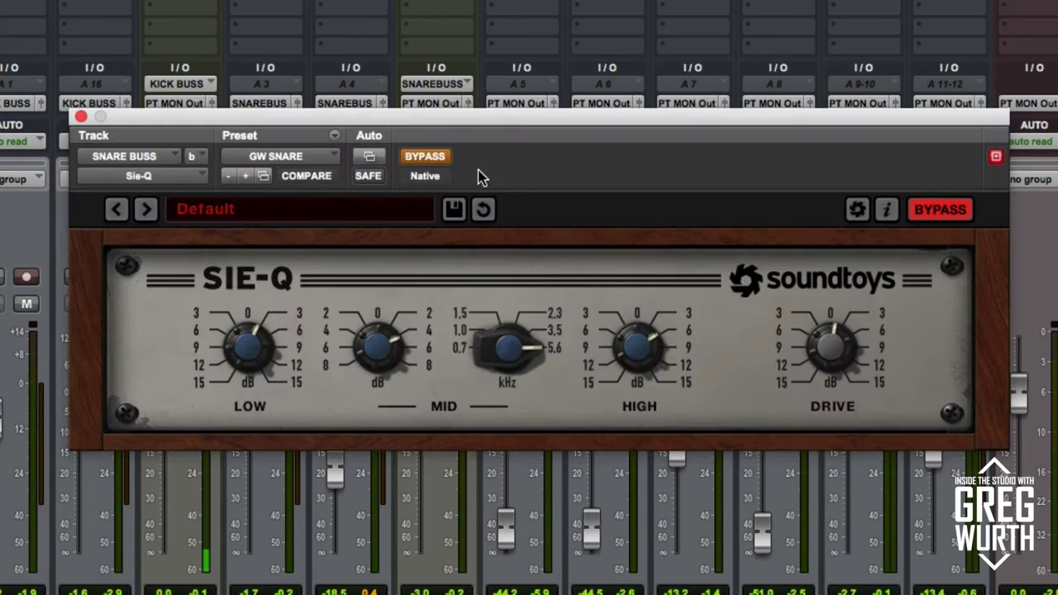
{"action": "left_click", "coordinate": [427, 158]}
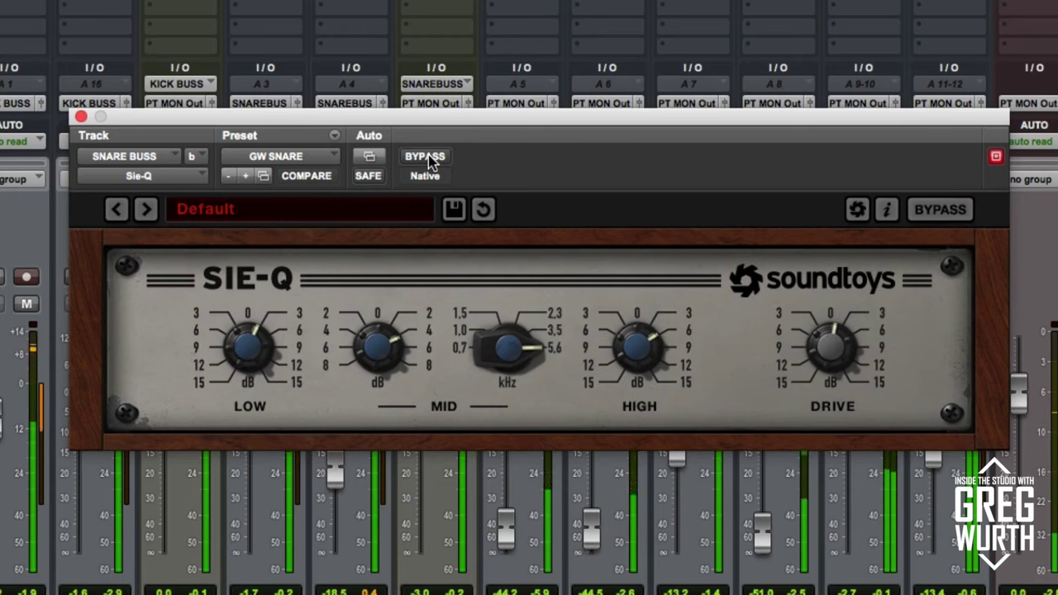
{"action": "left_click", "coordinate": [428, 160]}
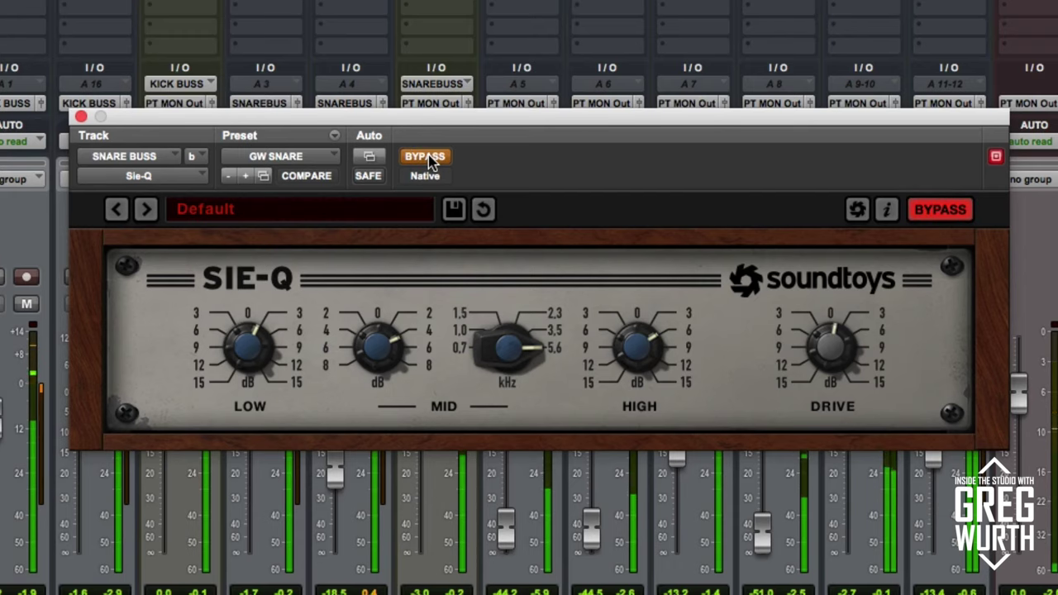
{"action": "left_click", "coordinate": [429, 161]}
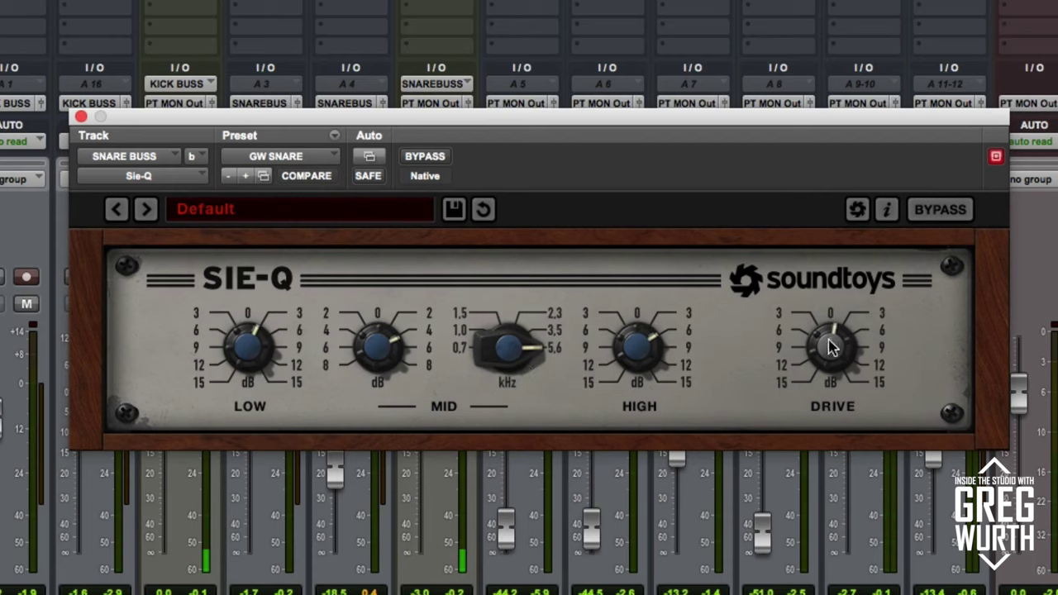
{"action": "left_click", "coordinate": [82, 116]}
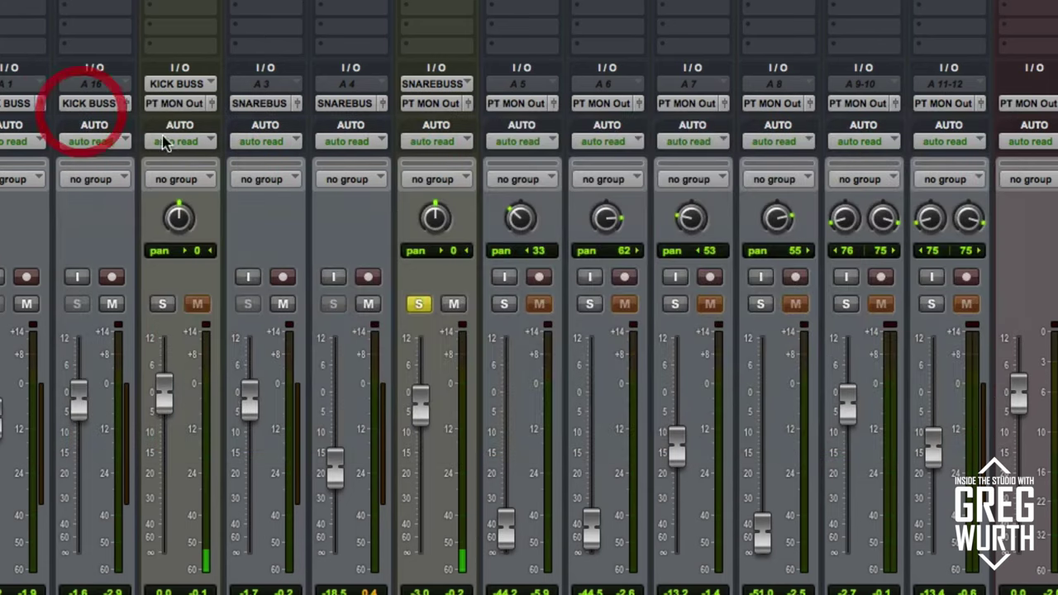
- Unsolo the SNARE BUSS and compare its Sie-Q bypassed and active in the full mix, leaving the effect on
{"action": "left_click", "coordinate": [419, 305]}
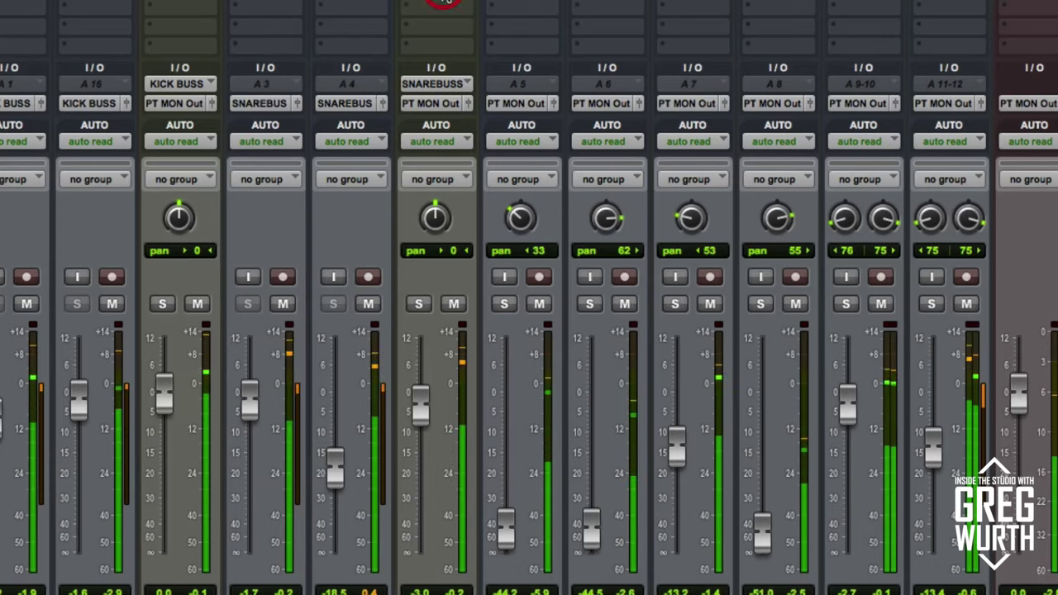
{"action": "left_click", "coordinate": [439, 2]}
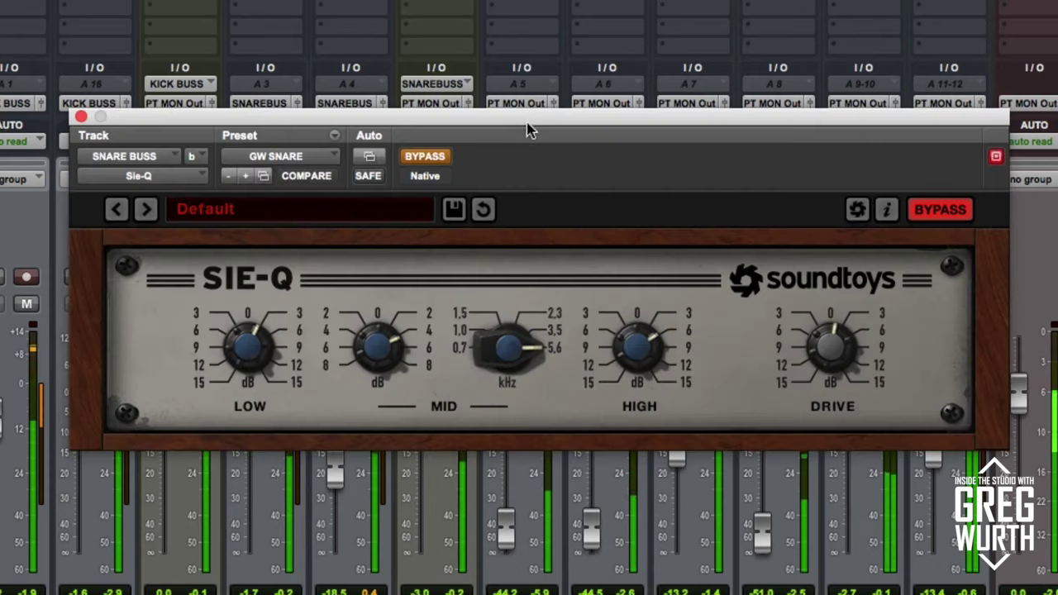
{"action": "left_click", "coordinate": [438, 158]}
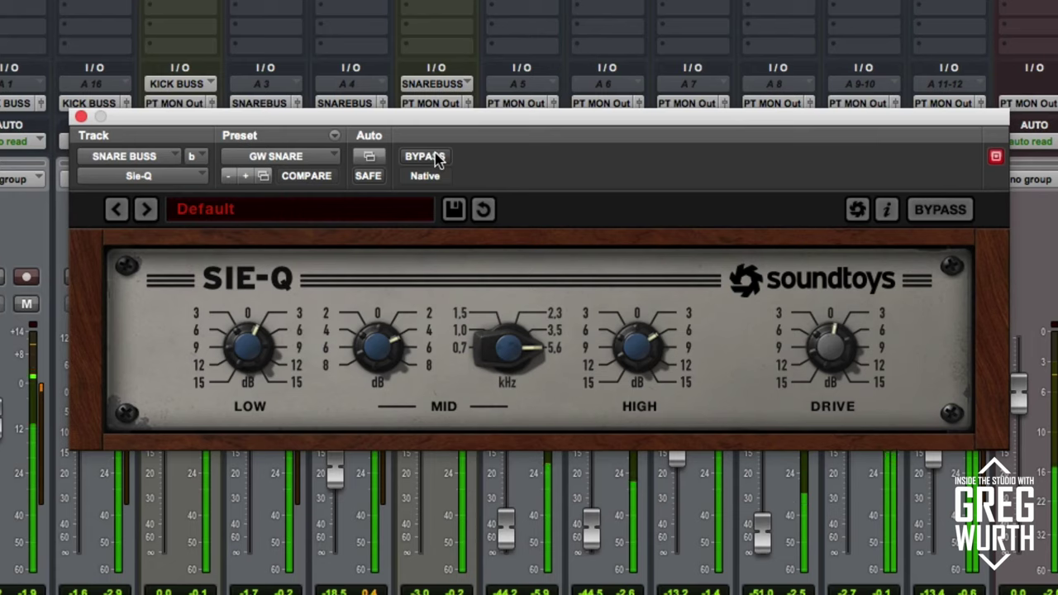
{"action": "left_click", "coordinate": [437, 158]}
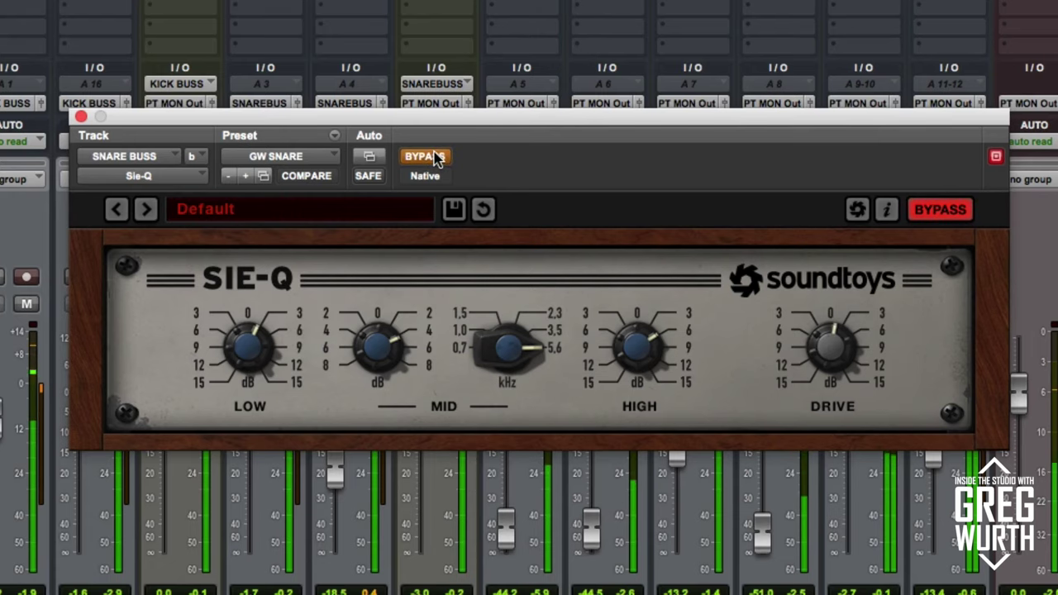
{"action": "left_click", "coordinate": [438, 158]}
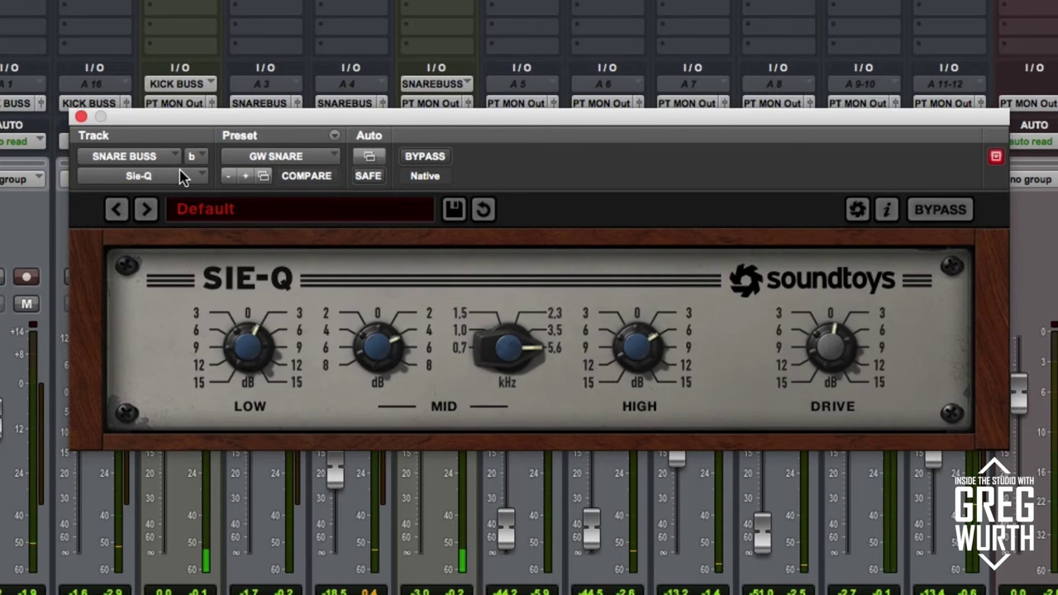
{"action": "left_click", "coordinate": [80, 117]}
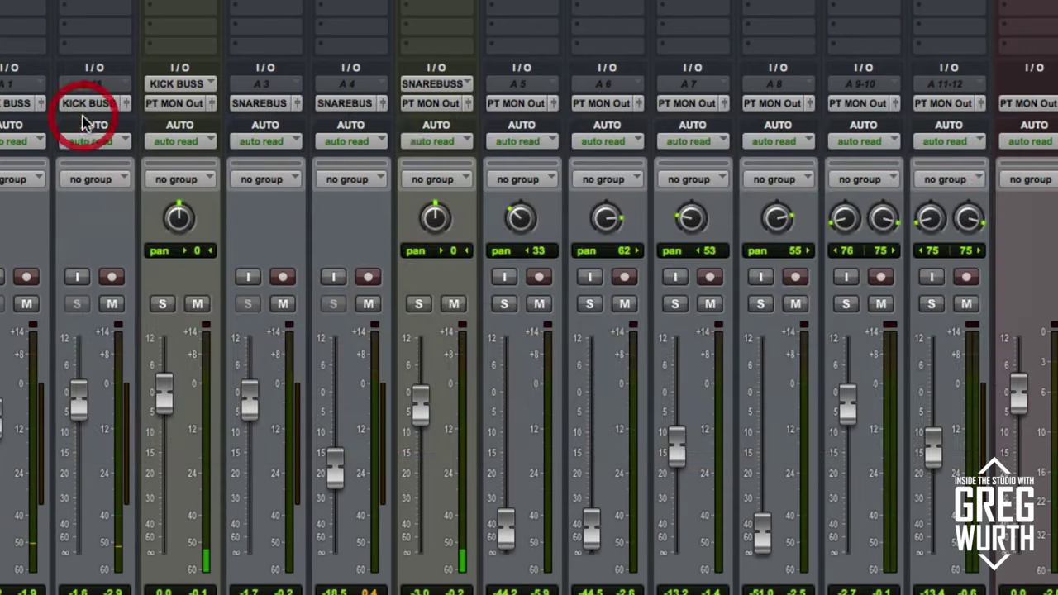
- Solo the Rooms.23 track and compare its Sie-Q bypassed and active, leaving the effect on
{"action": "left_click", "coordinate": [931, 304]}
{"action": "left_click", "coordinate": [956, 3]}
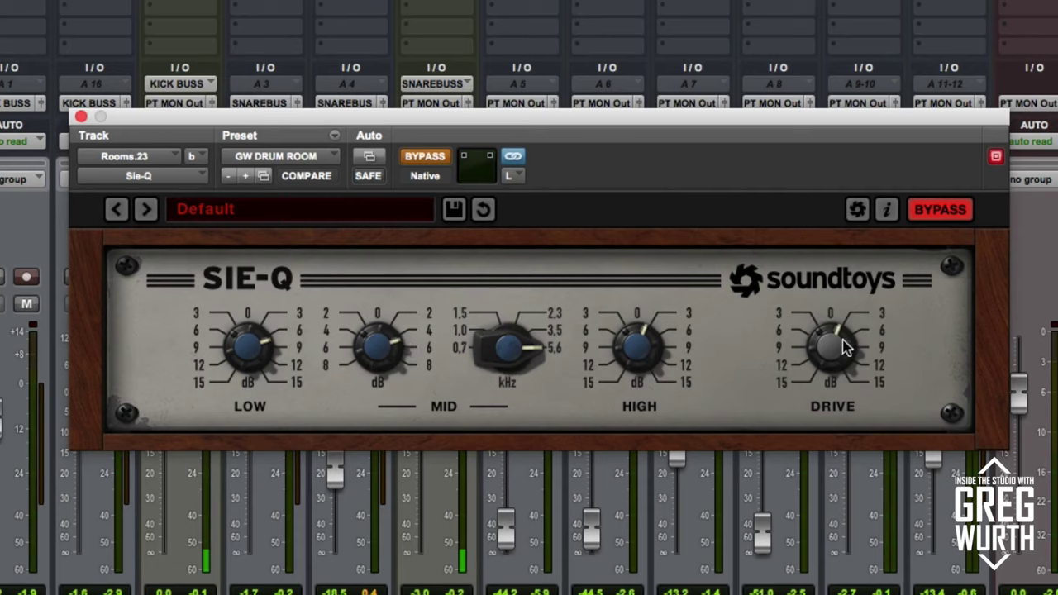
{"action": "left_click", "coordinate": [425, 157]}
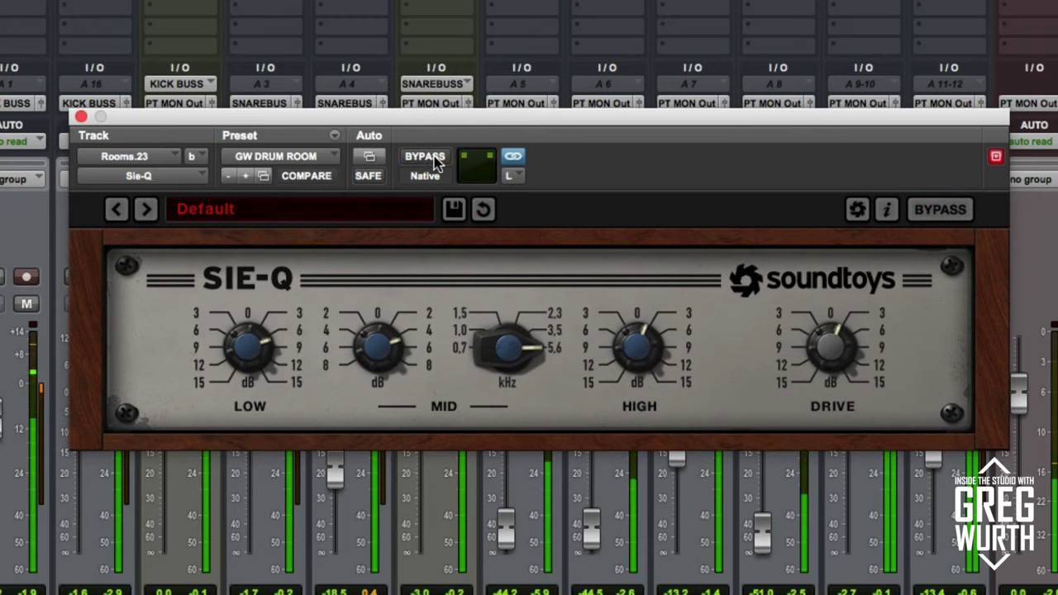
{"action": "left_click", "coordinate": [435, 161]}
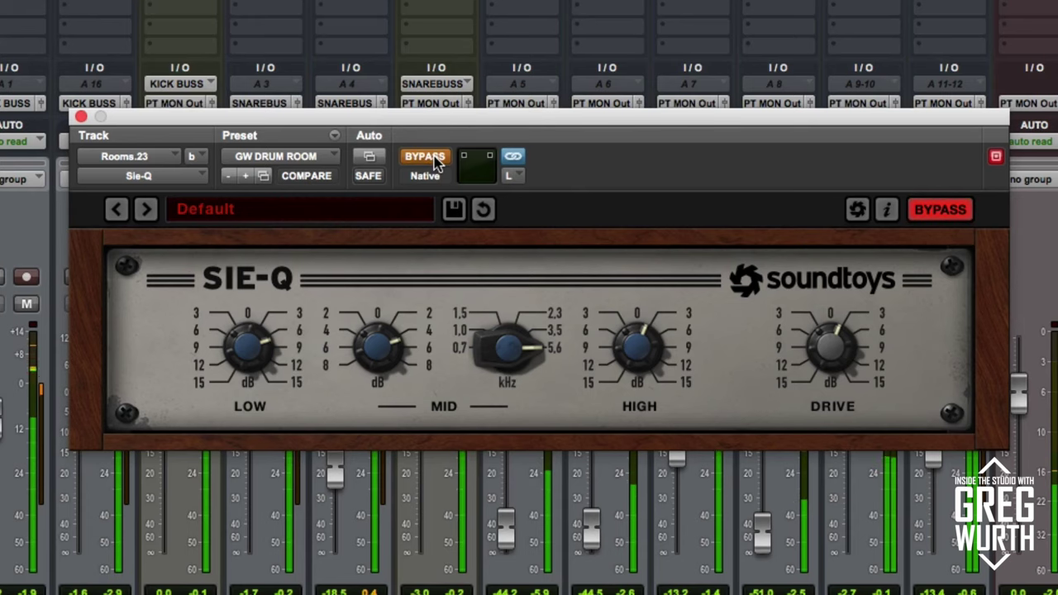
{"action": "left_click", "coordinate": [436, 162]}
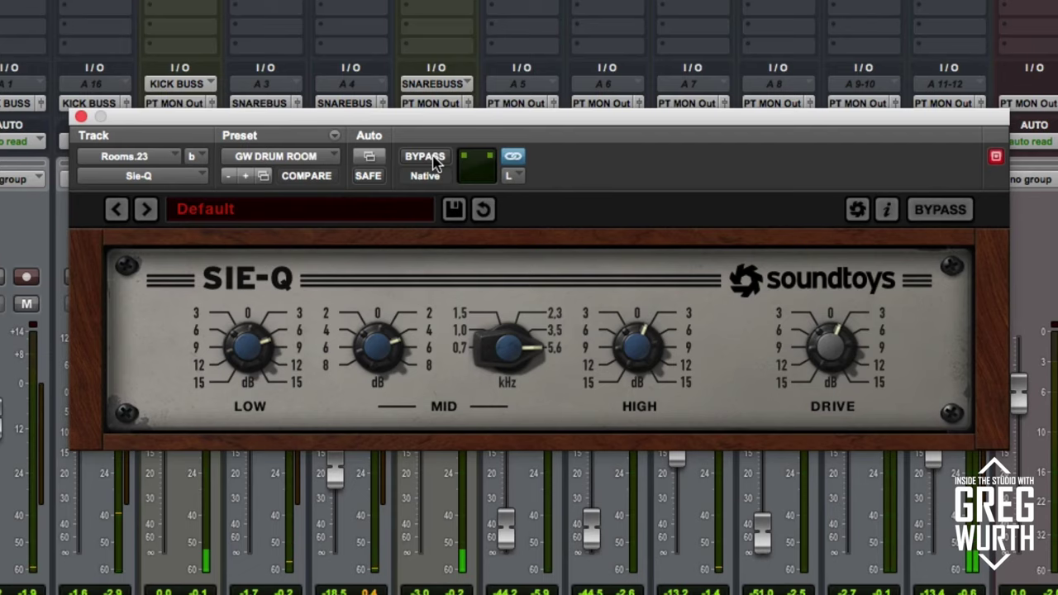
{"action": "left_click", "coordinate": [81, 116]}
- Unsolo the Rooms.23 track and compare its Sie-Q bypassed and active in the full mix, leaving the effect on
{"action": "left_click", "coordinate": [931, 306]}
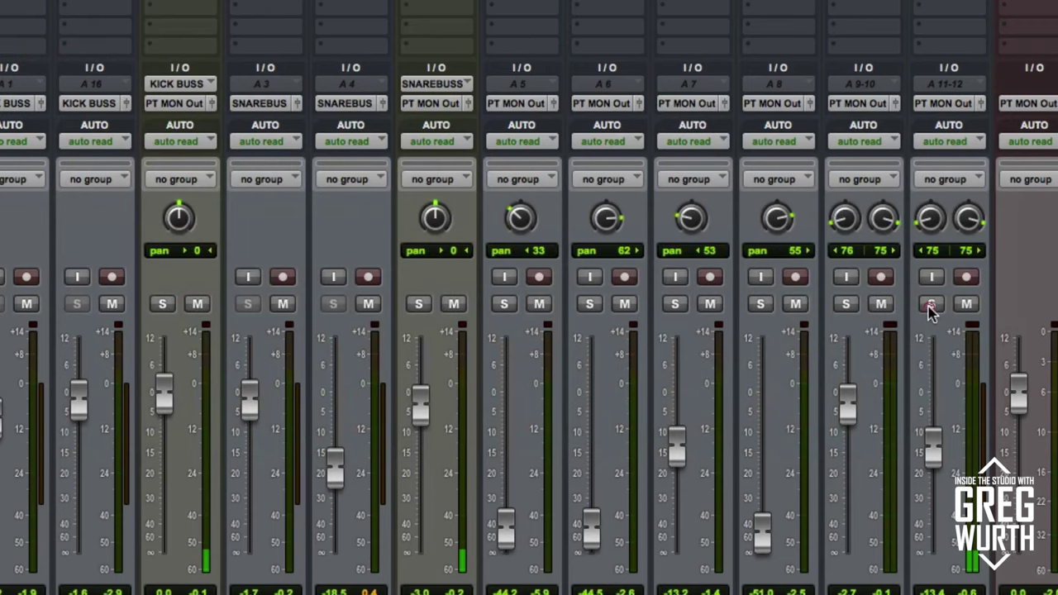
{"action": "left_click", "coordinate": [939, 49]}
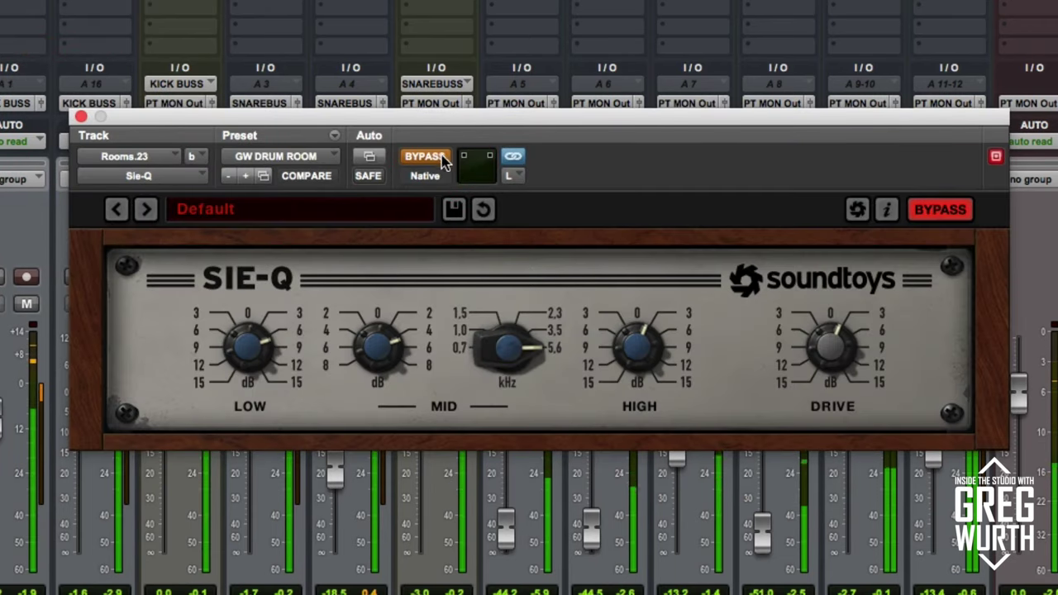
{"action": "left_click", "coordinate": [441, 160]}
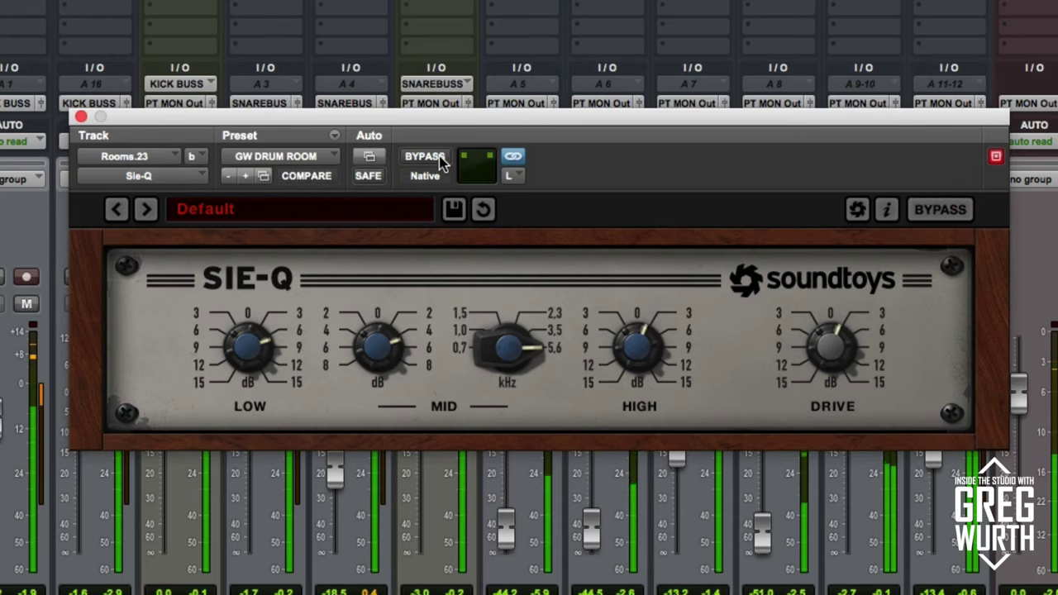
{"action": "left_click", "coordinate": [441, 159]}
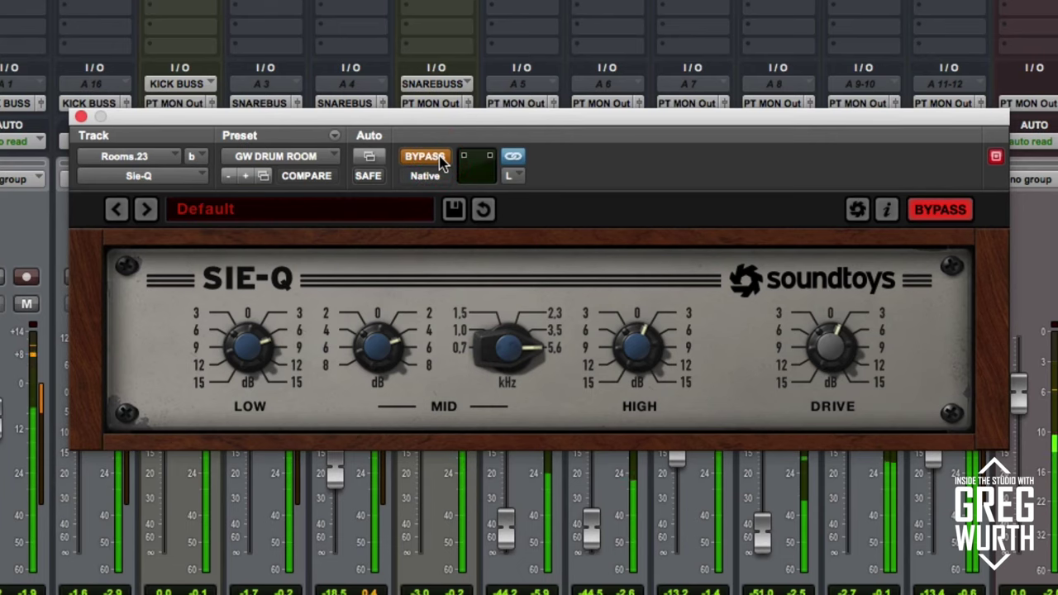
{"action": "left_click", "coordinate": [441, 160]}
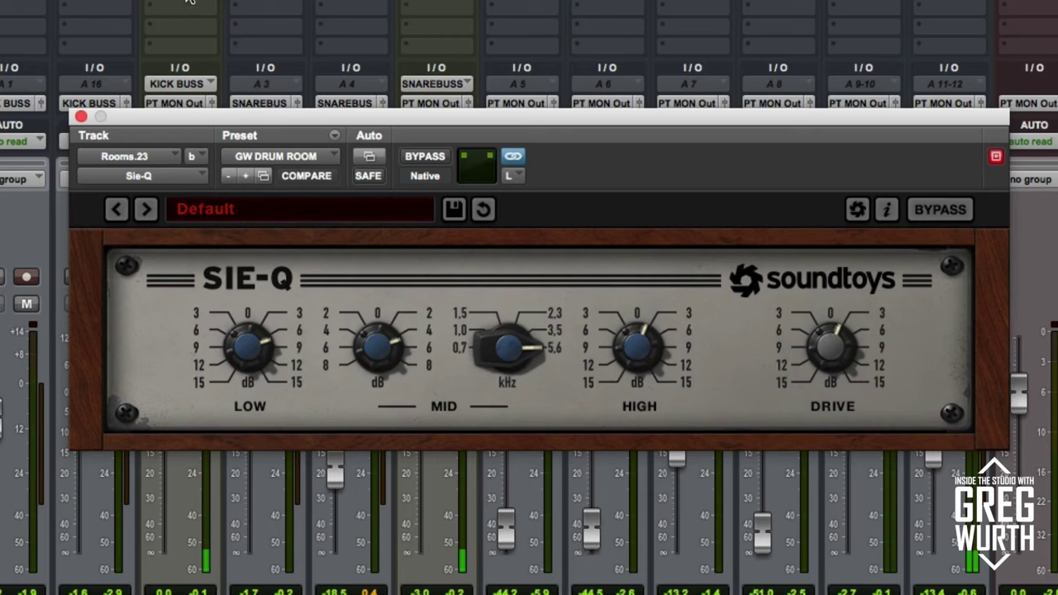
- Toggle the bypass of the Sie-Q inserts across the drum tracks together to compare the full mix, leaving them active
{"action": "left_click", "coordinate": [190, 1], "text": "super"}
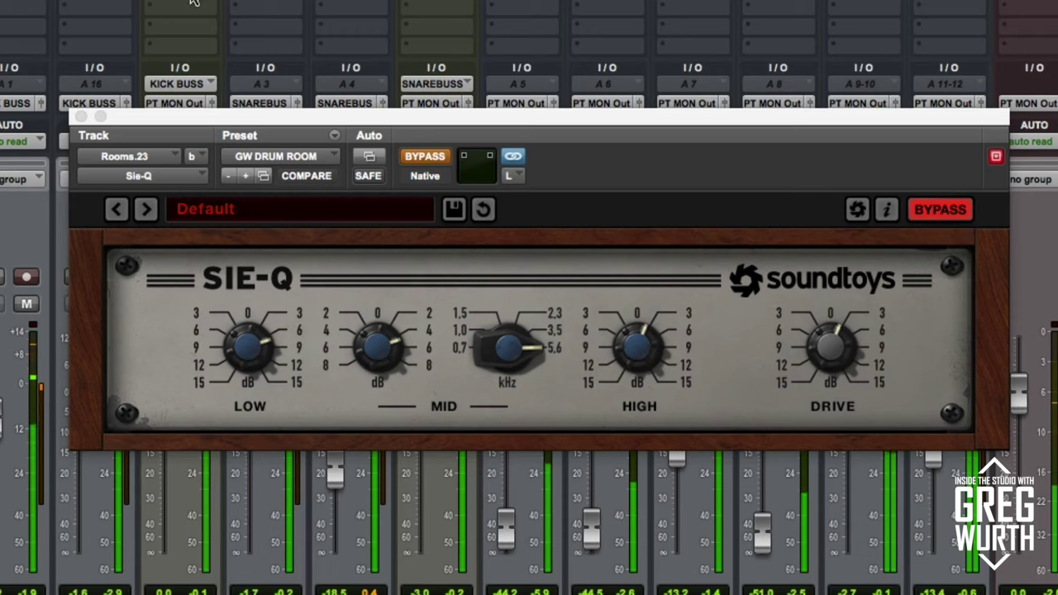
{"action": "left_click", "coordinate": [192, 1], "text": "super"}
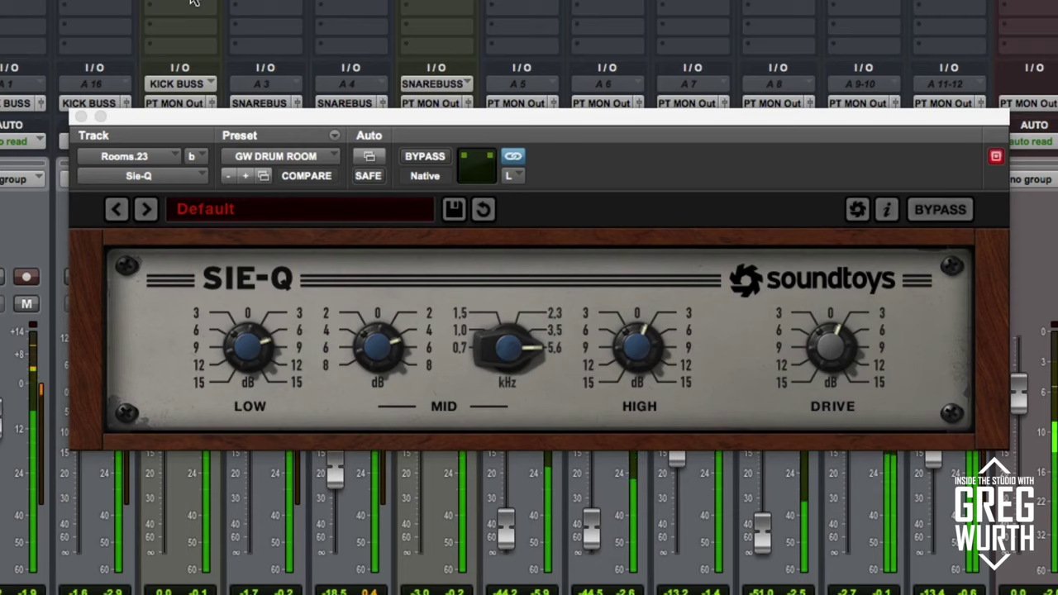
{"action": "left_click", "coordinate": [193, 2], "text": "super"}
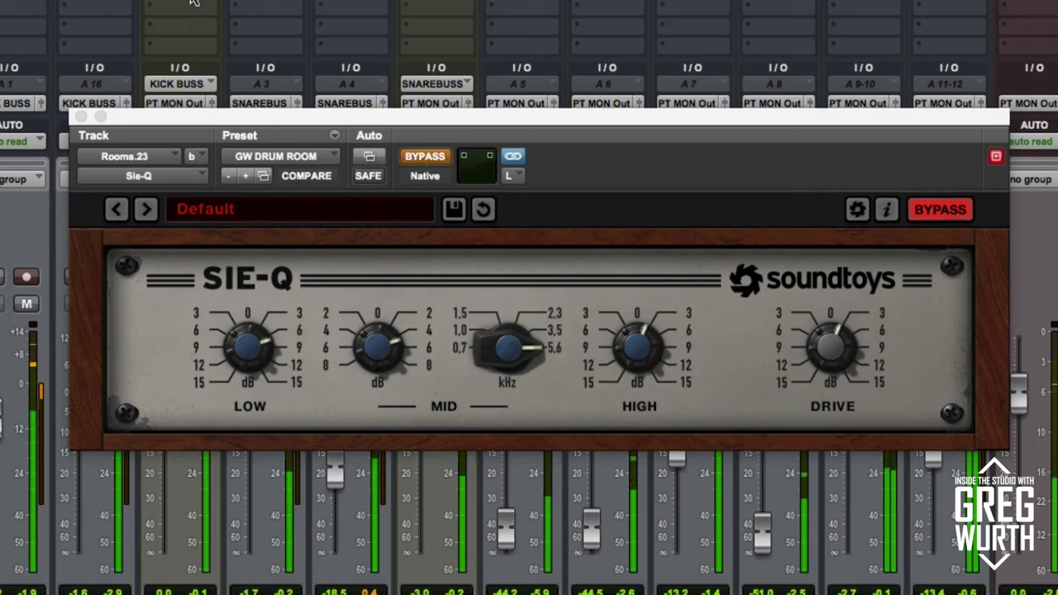
{"action": "left_click", "coordinate": [193, 2], "text": "super"}
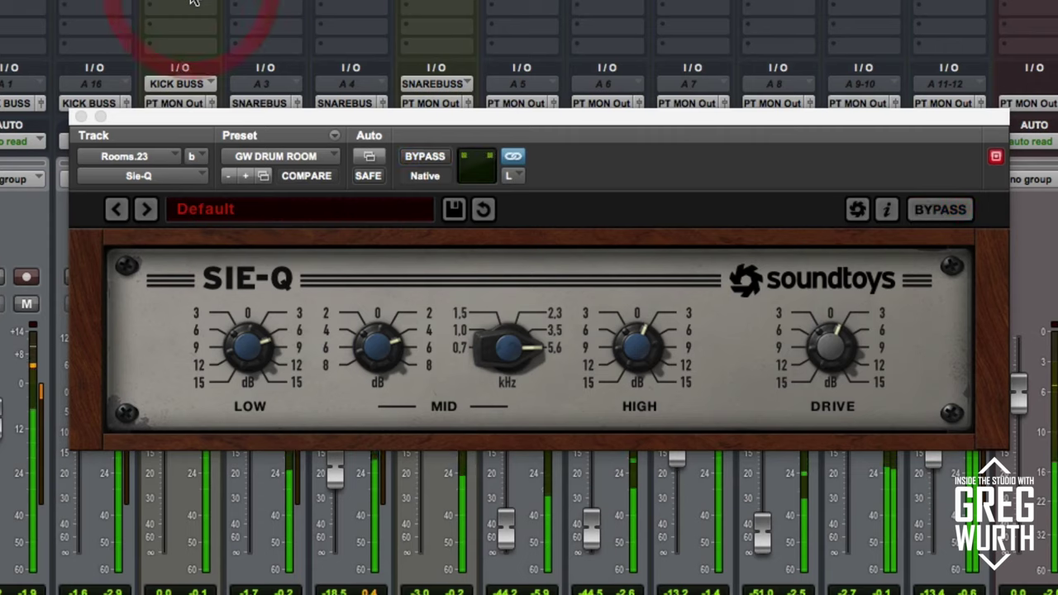